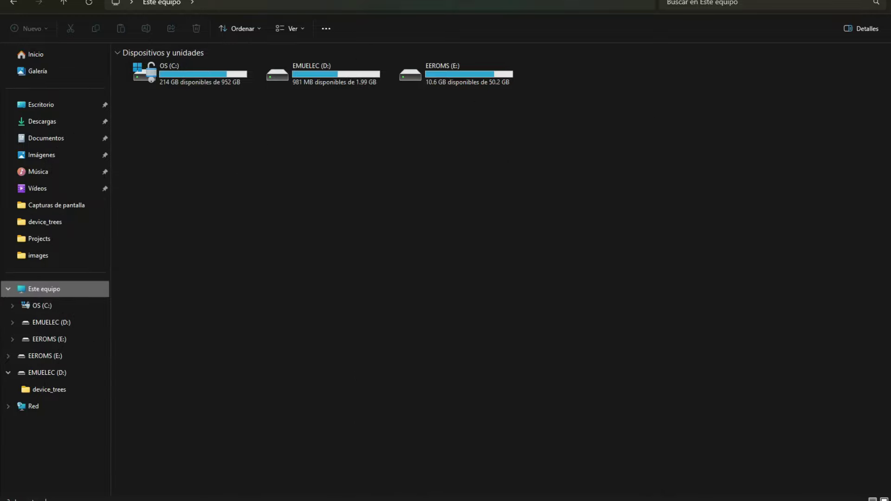
# Examine the contents of the EMUELEC (D:) and EEROMS (E:) drives under Este equipo
pyautogui.moveTo(562, 140); pyautogui.dragTo(354, 61)
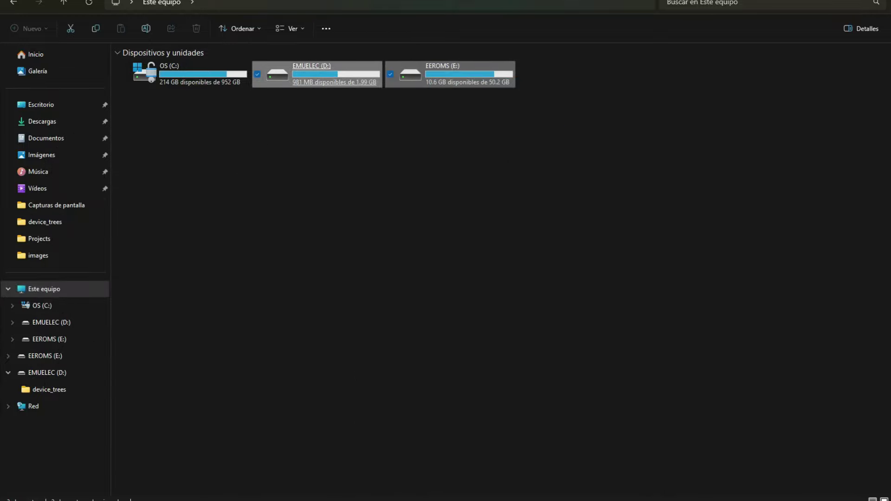
pyautogui.click(323, 75)
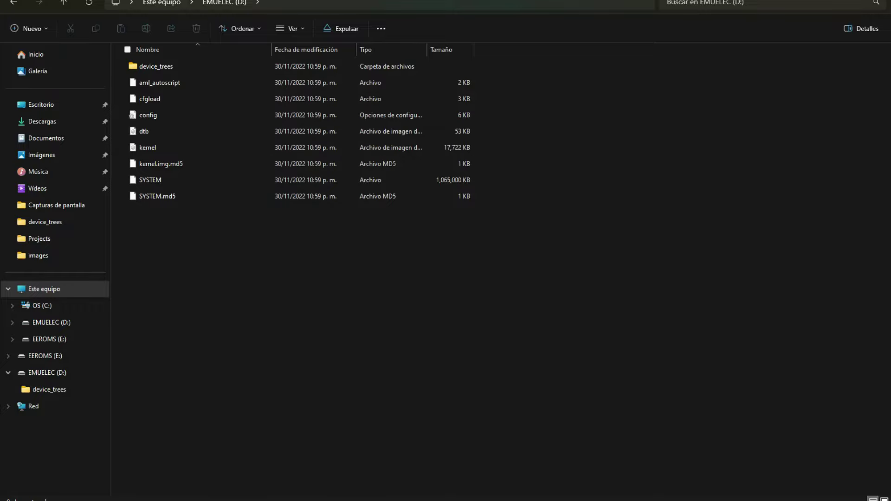
pyautogui.click(63, 3)
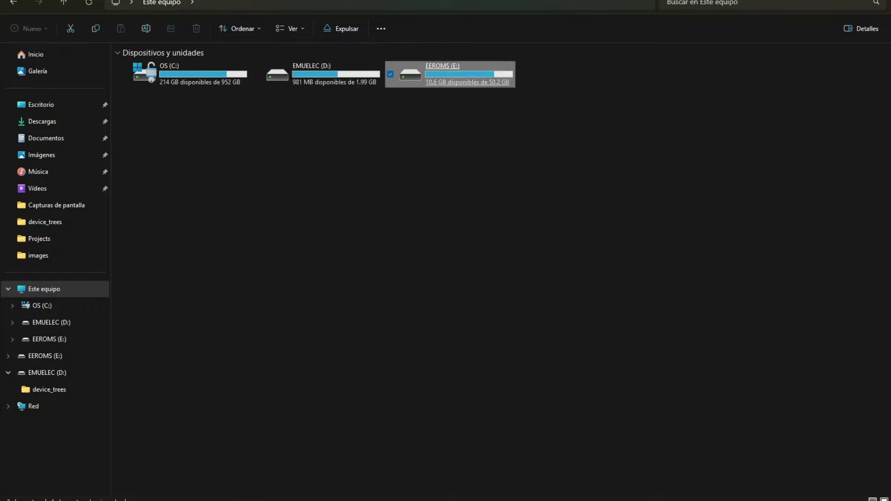
pyautogui.doubleClick(443, 74)
pyautogui.scroll(-1, 279, 246)
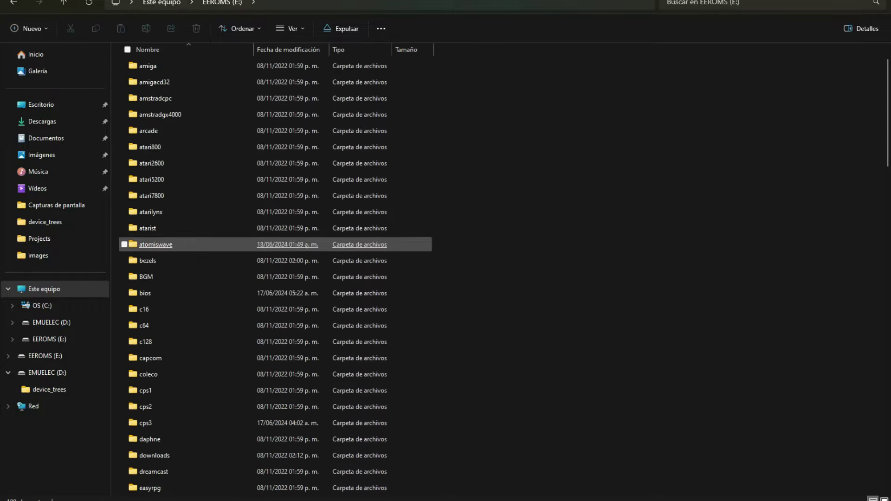
pyautogui.scroll(-15, 278, 244)
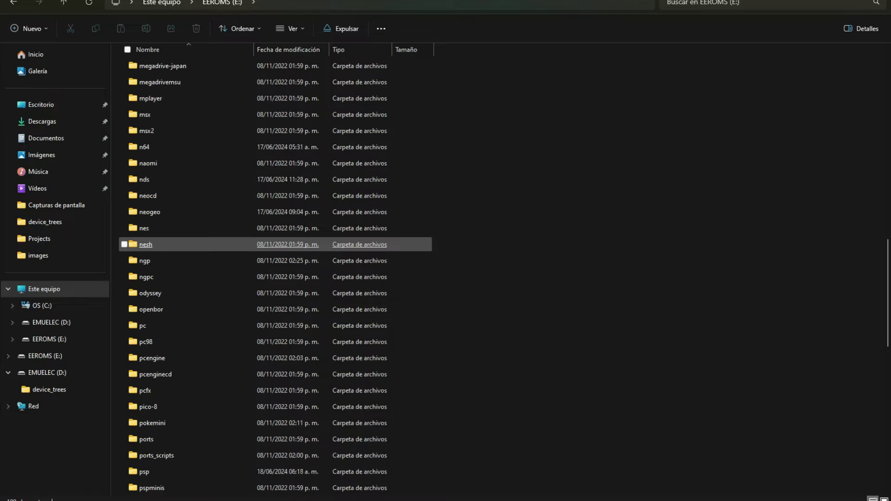
pyautogui.scroll(-5, 278, 244)
pyautogui.click(64, 2)
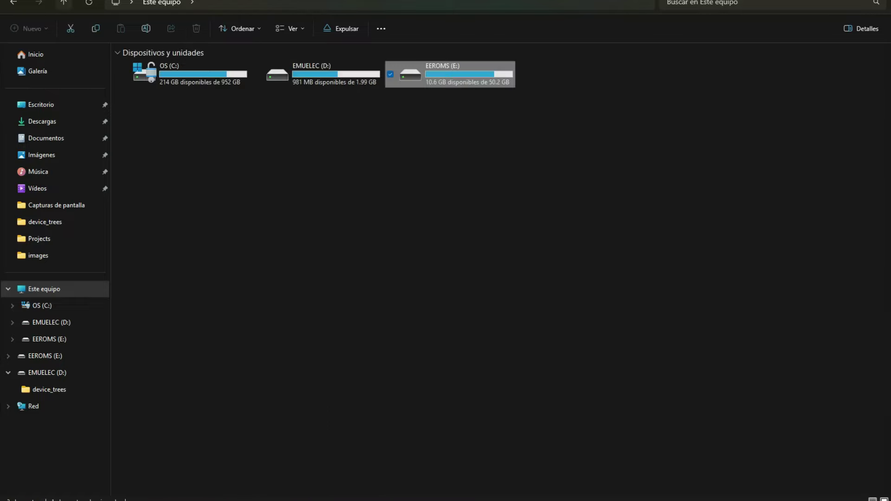
pyautogui.moveTo(537, 134); pyautogui.dragTo(335, 80)
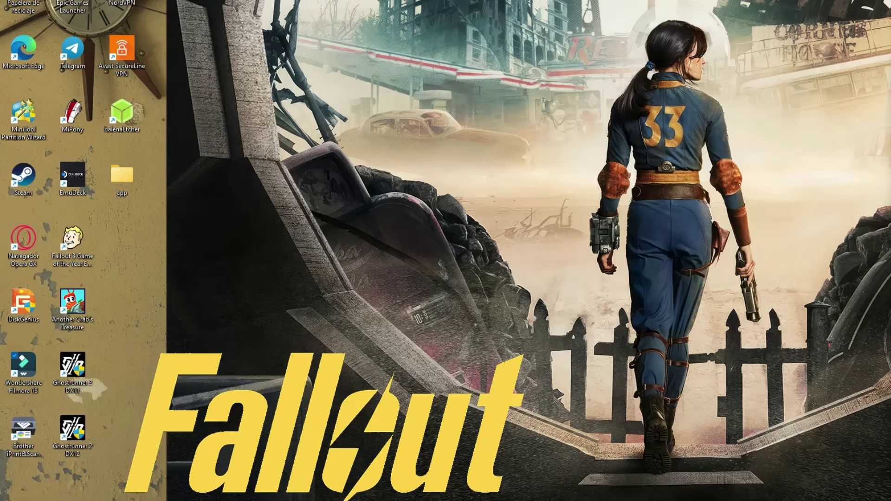
# Open Win32 Disk Imager from the recent searches and reposition its window on the desktop
pyautogui.press('super')
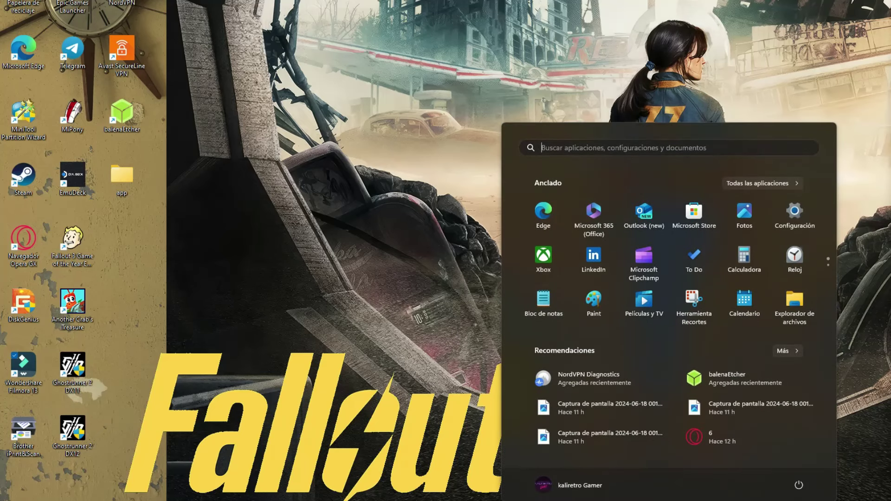
pyautogui.click(669, 148)
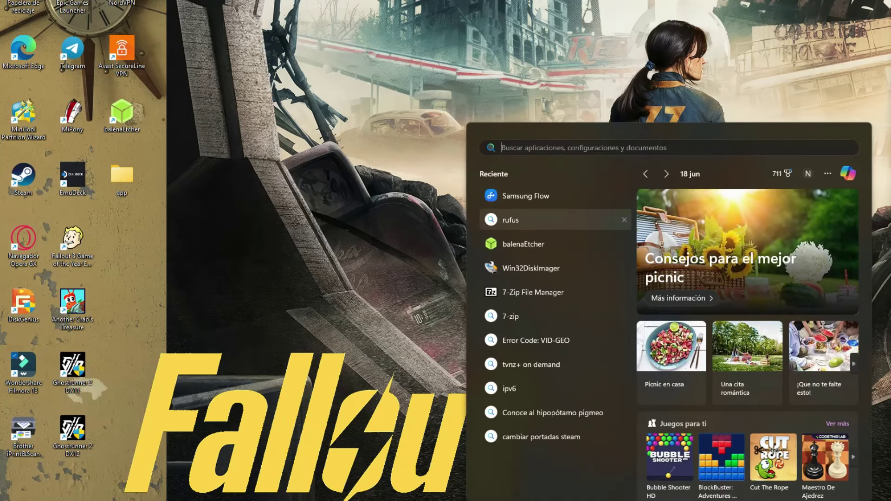
pyautogui.click(556, 267)
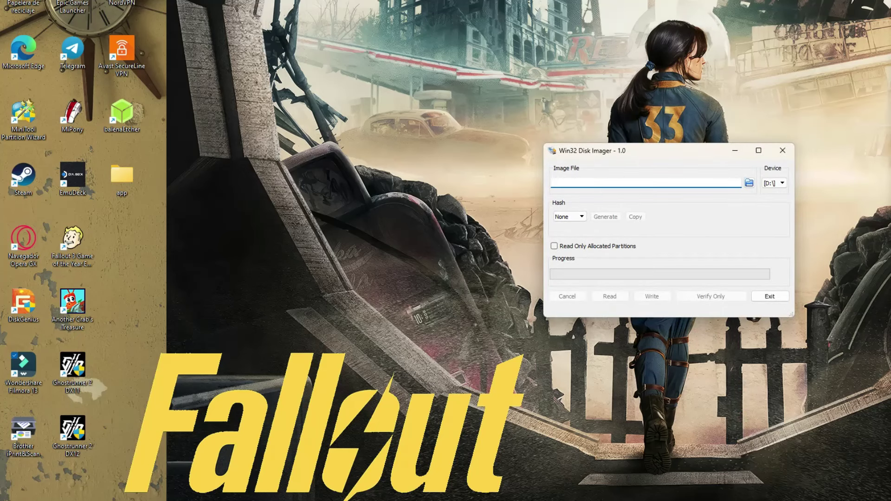
pyautogui.moveTo(654, 155); pyautogui.dragTo(374, 124)
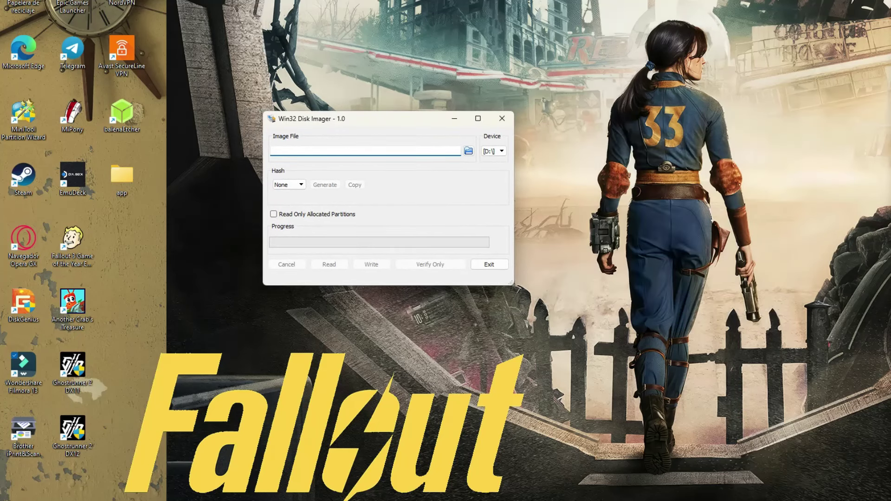
# Check the drive letters in Este equipo and set the Win32 Disk Imager device to D:\
pyautogui.press('super+e')
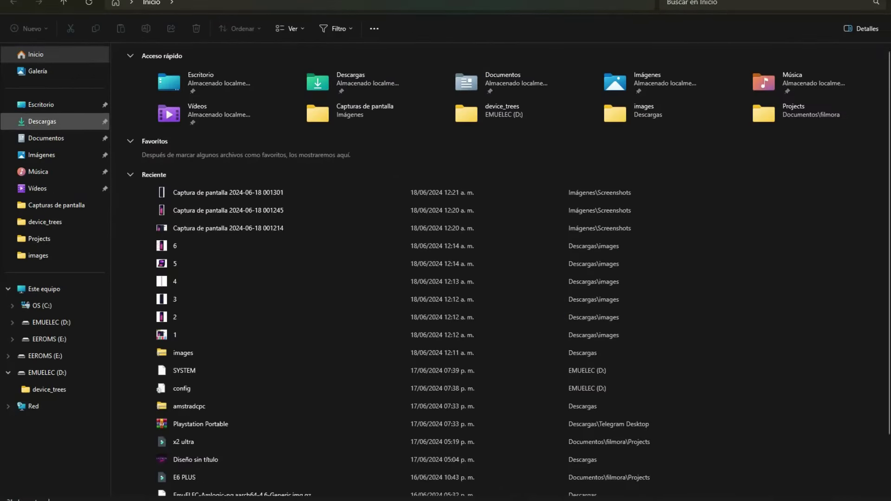
pyautogui.click(45, 289)
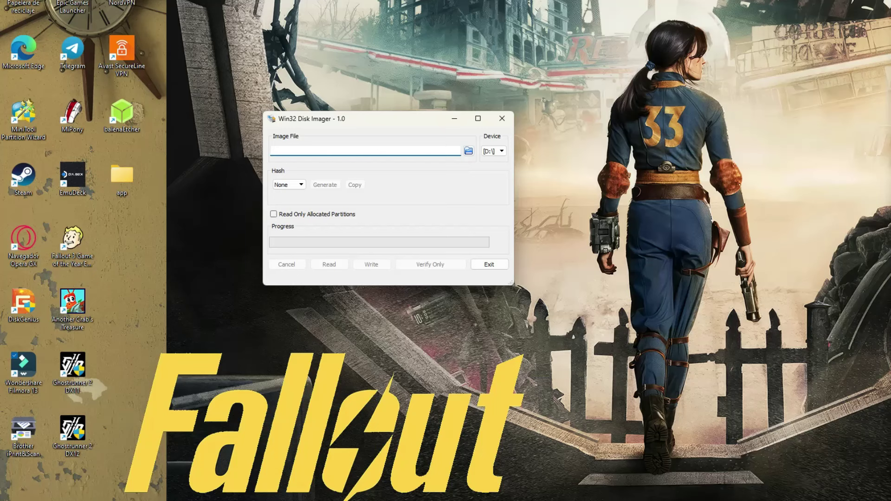
pyautogui.click(494, 151)
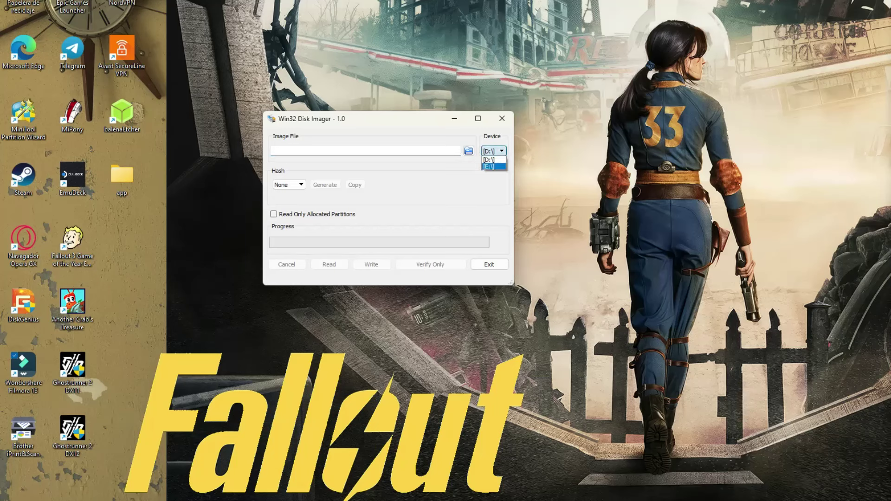
pyautogui.click(493, 159)
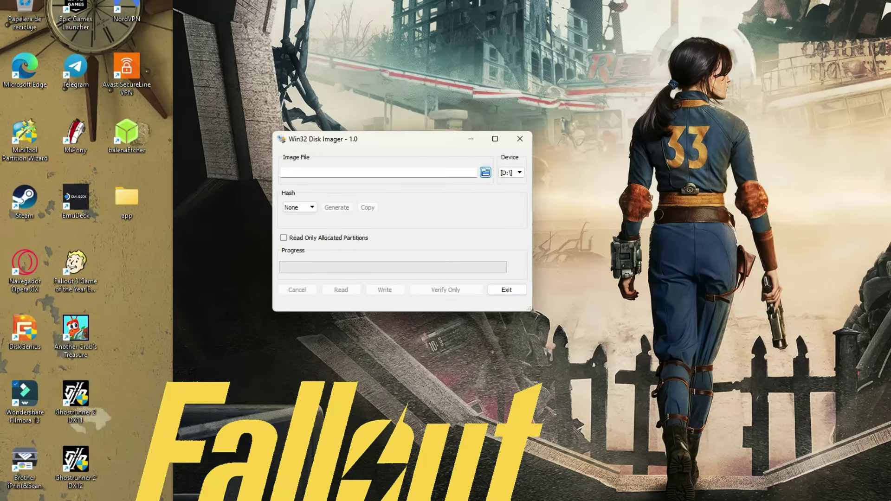
# Browse for the disk image location and choose the Escritorio folder as the destination
pyautogui.click(469, 150)
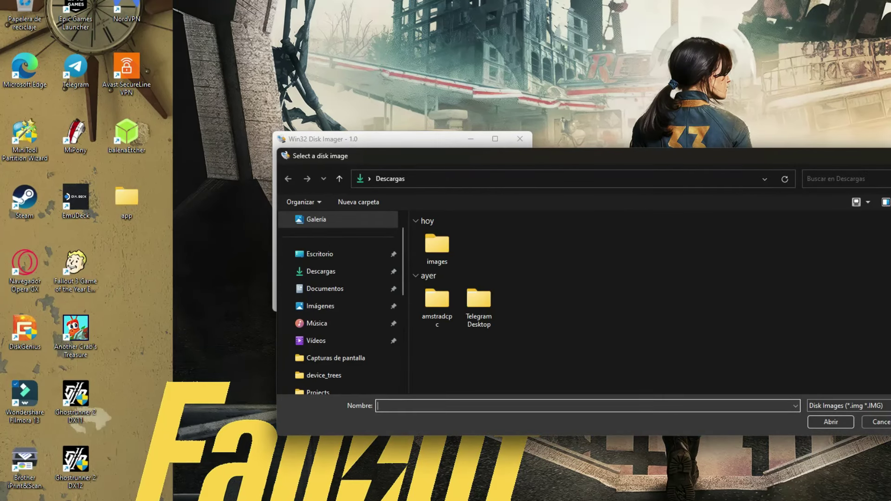
pyautogui.click(321, 271)
pyautogui.click(319, 254)
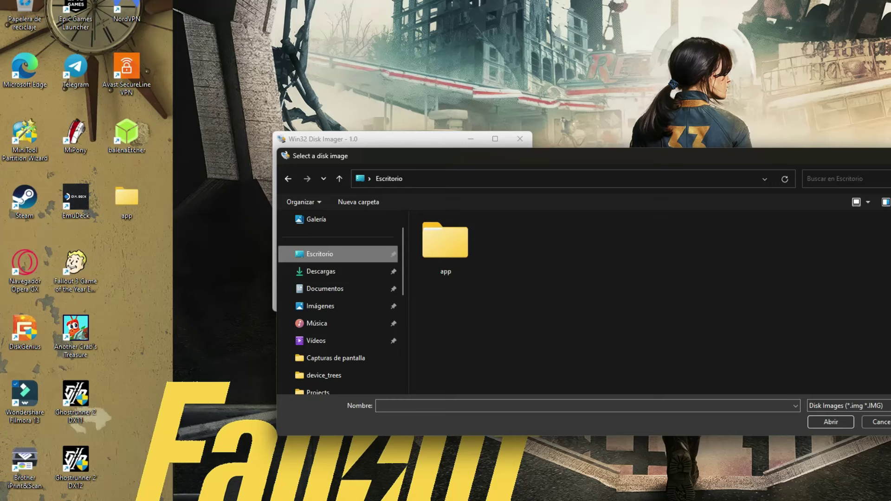
pyautogui.click(379, 406)
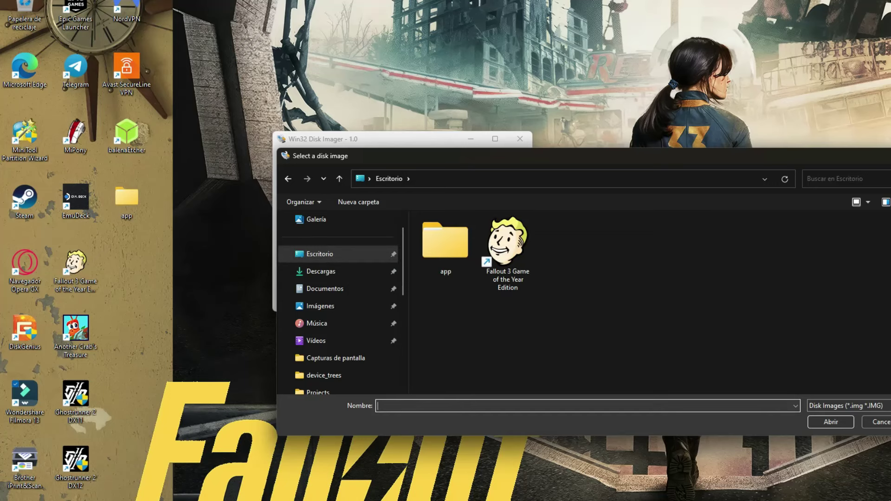
pyautogui.write('Back')
pyautogui.write('up')
pyautogui.write('EMUELE')
pyautogui.write('C')
pyautogui.write('4.6')
pyautogui.write('X')
pyautogui.press('BackSpace')
pyautogui.write('x2pl')
pyautogui.press('BackSpace')
pyautogui.press('BackSpace')
pyautogui.press('BackSpace')
pyautogui.press('BackSpace')
pyautogui.write('X2')
pyautogui.press('BackSpace')
pyautogui.press('BackSpace')
pyautogui.write('.img')
pyautogui.press('BackSpace')
pyautogui.press('BackSpace')
pyautogui.press('BackSpace')
pyautogui.press('BackSpace')
pyautogui.press('BackSpace')
pyautogui.press('BackSpace')
pyautogui.press('BackSpace')
pyautogui.press('BackSpace')
pyautogui.press('BackSpace')
pyautogui.press('BackSpace')
pyautogui.press('BackSpace')
pyautogui.press('BackSpace')
pyautogui.press('BackSpace')
pyautogui.press('BackSpace')
pyautogui.press('BackSpace')
pyautogui.press('BackSpace')
pyautogui.press('BackSpace')
pyautogui.press('BackSpace')
pyautogui.press('BackSpace')
pyautogui.press('BackSpace')
# Name the image file emuelecX2ULTRA.img and accept it as the Win32 Disk Imager image file
pyautogui.write('emuelec4.6')
pyautogui.press('BackSpace')
pyautogui.press('BackSpace')
pyautogui.press('BackSpace')
pyautogui.write('X2uL')
pyautogui.press('BackSpace')
pyautogui.press('BackSpace')
pyautogui.write('ULTRA.iimg')
pyautogui.press('Return')
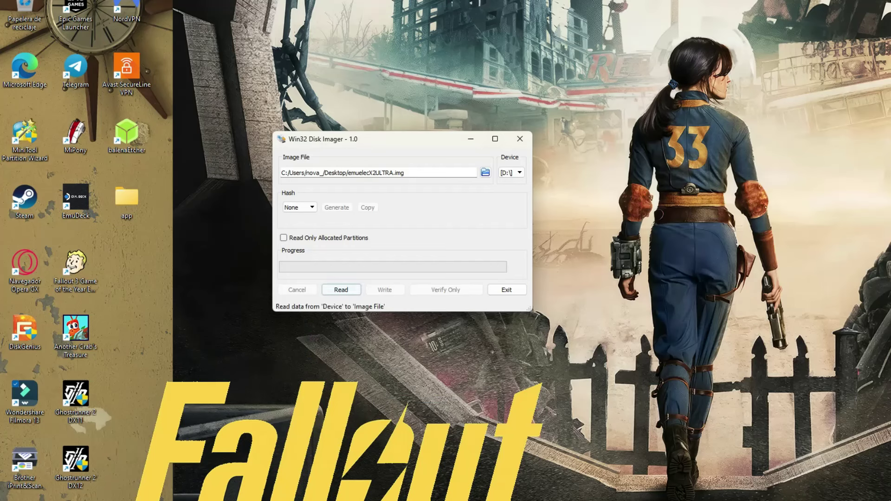
# Read the D: device into the emuelecX2ULTRA image and exit Win32 Disk Imager once the read completes
pyautogui.click(341, 289)
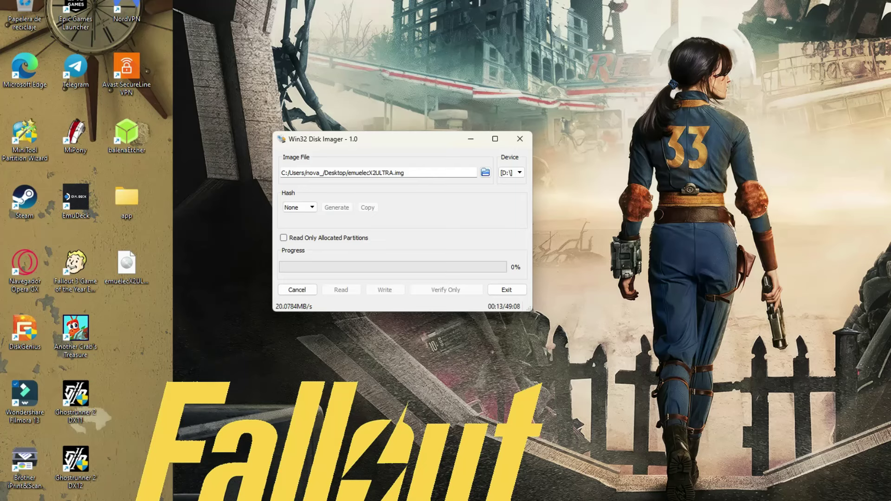
pyautogui.moveTo(181, 251); pyautogui.dragTo(112, 304)
pyautogui.moveTo(126, 267)
pyautogui.mouseDown()
pyautogui.moveTo(177, 267)
pyautogui.moveTo(125, 260)
pyautogui.moveTo(127, 267)
pyautogui.mouseUp()
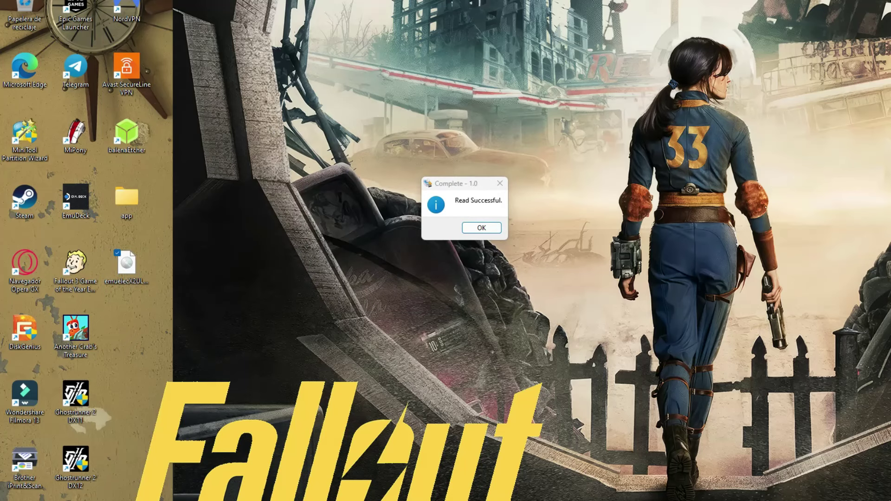
pyautogui.moveTo(465, 183); pyautogui.dragTo(390, 183)
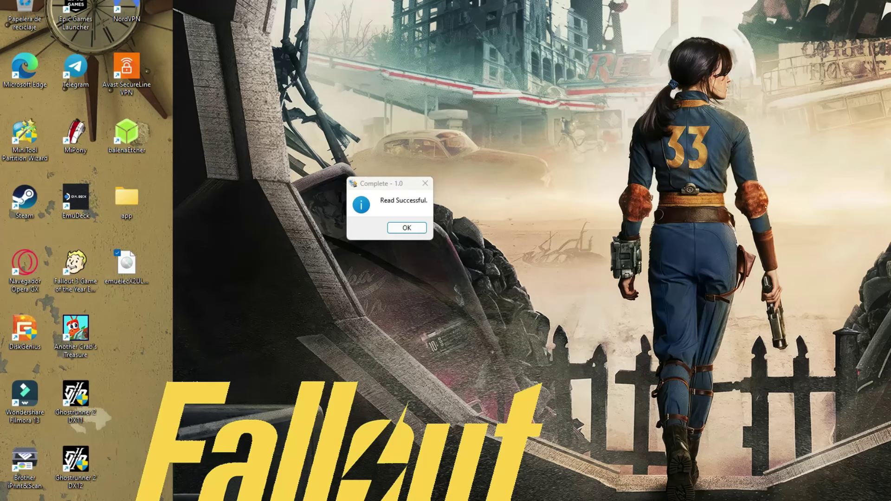
pyautogui.click(127, 270)
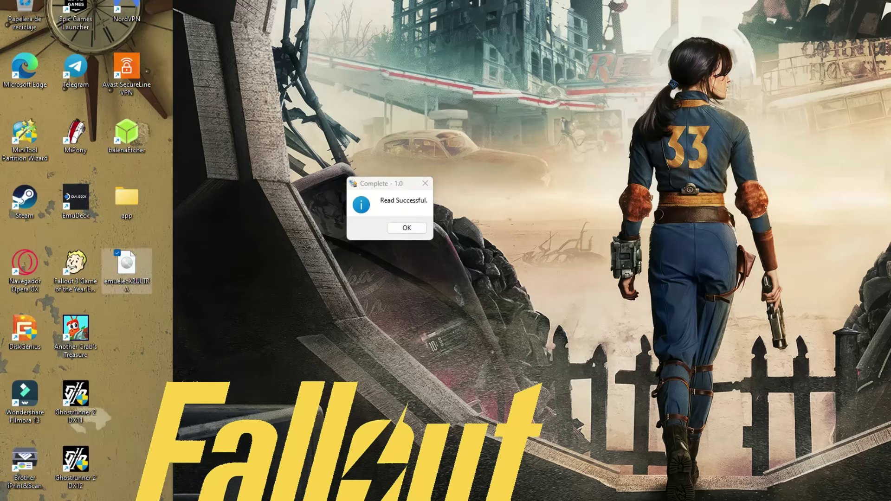
pyautogui.click(407, 228)
pyautogui.moveTo(889, 169); pyautogui.dragTo(438, 167)
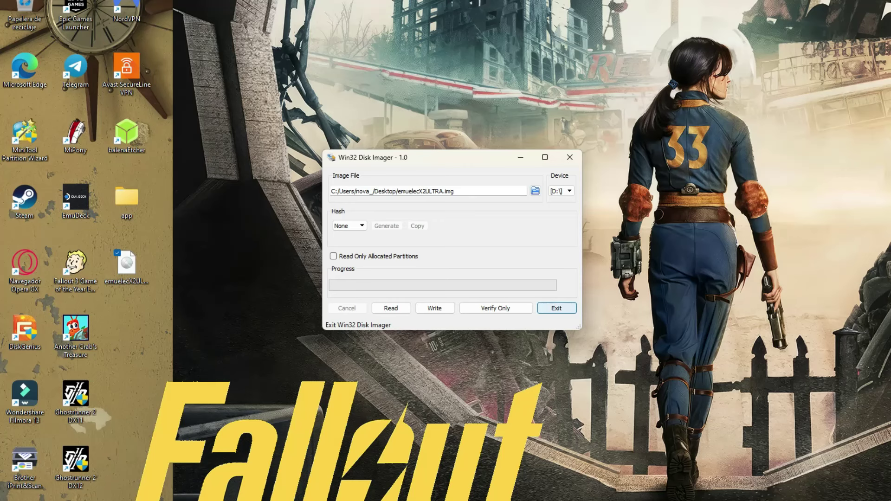
pyautogui.click(556, 309)
# Check the file size in the properties of the emuelecX2ULTRA image on the desktop
pyautogui.moveTo(126, 264); pyautogui.dragTo(228, 265)
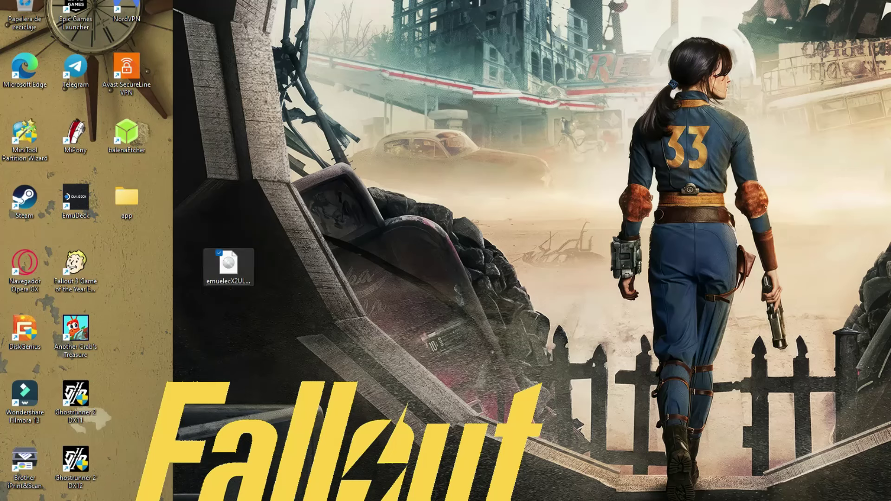
pyautogui.rightClick(220, 280)
pyautogui.click(264, 425)
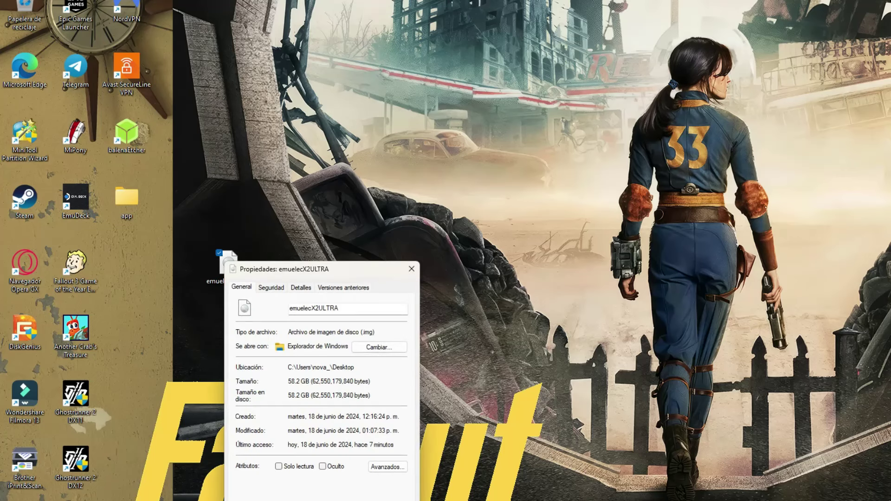
pyautogui.moveTo(301, 381); pyautogui.dragTo(288, 381)
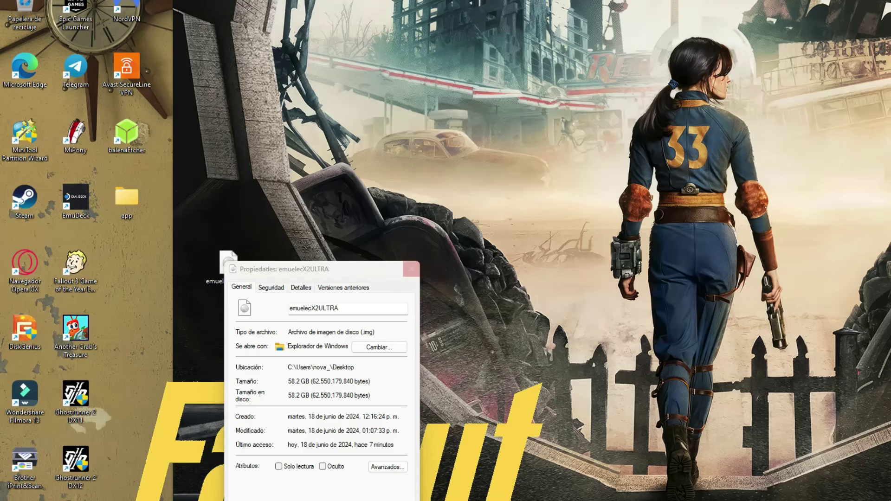
pyautogui.click(411, 269)
pyautogui.moveTo(229, 264); pyautogui.dragTo(139, 272)
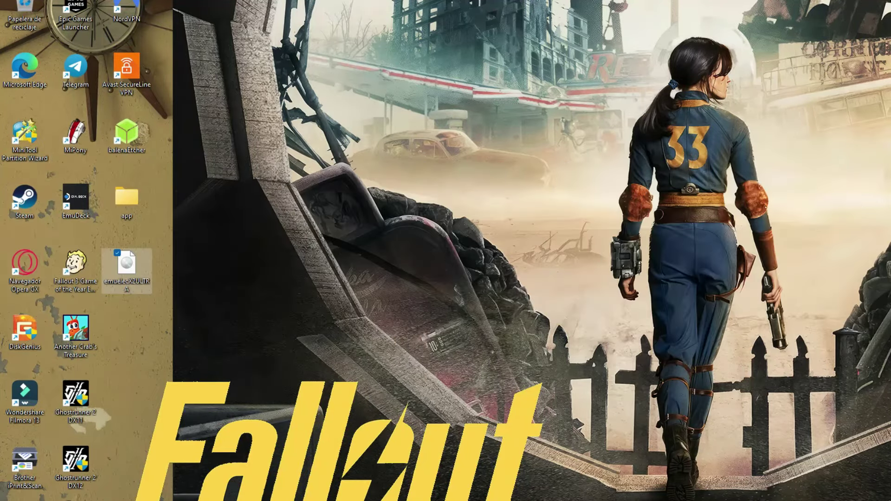
# Open MiniTool Partition Wizard and widen its window to show all partition columns and both disk maps
pyautogui.press('super+e')
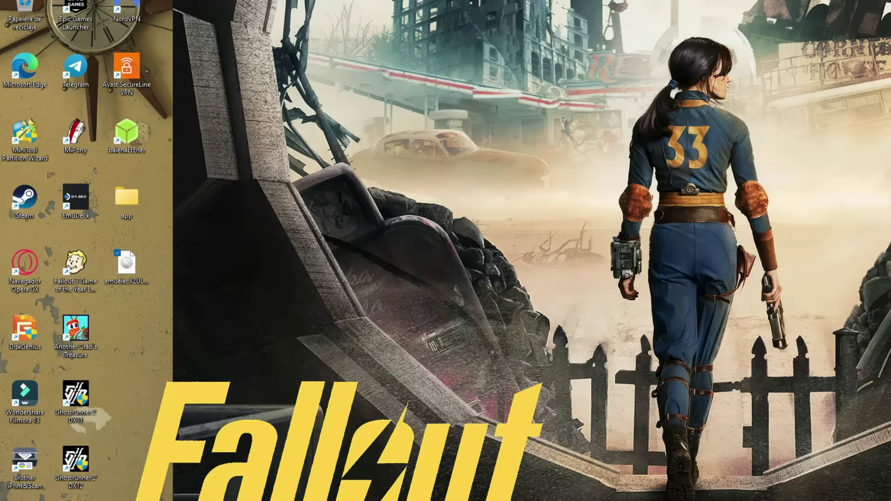
pyautogui.moveTo(25, 137); pyautogui.dragTo(229, 265)
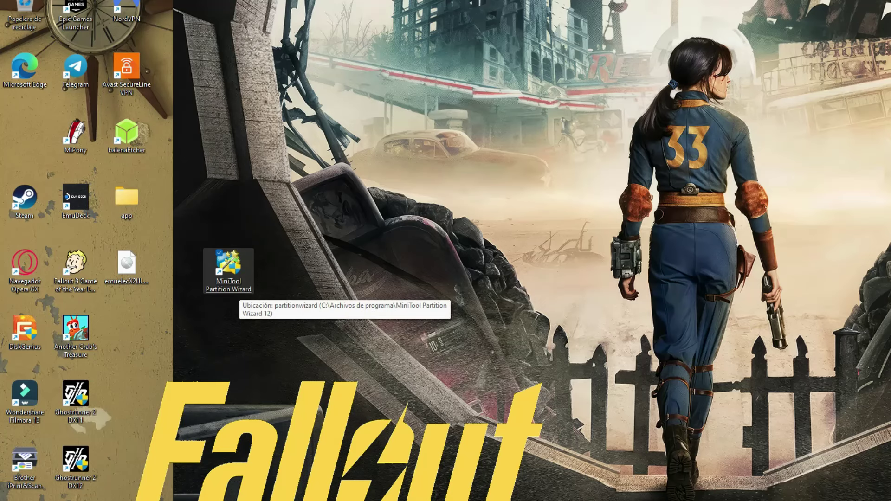
pyautogui.moveTo(228, 267); pyautogui.dragTo(25, 137)
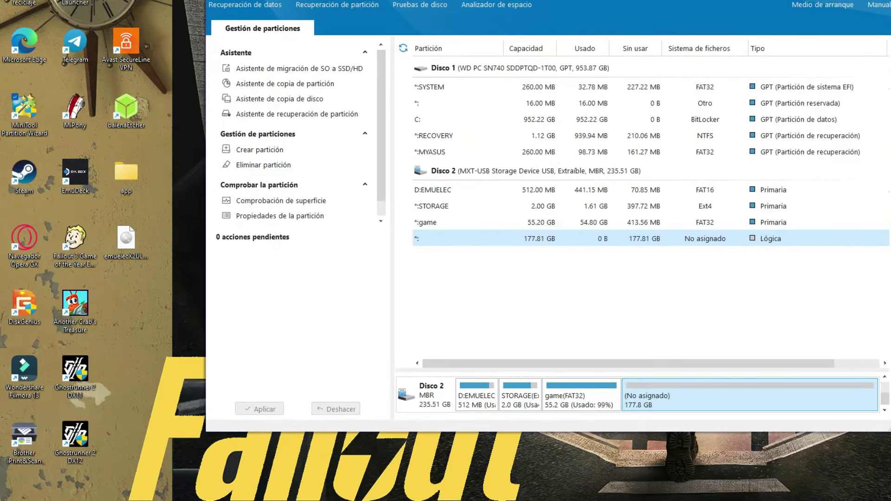
pyautogui.moveTo(766, 0); pyautogui.dragTo(665, 0)
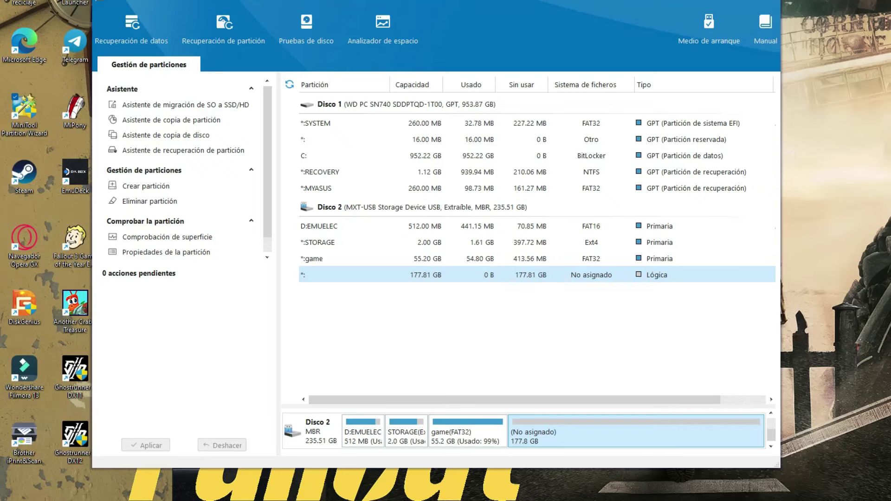
pyautogui.moveTo(780, 257); pyautogui.dragTo(890, 258)
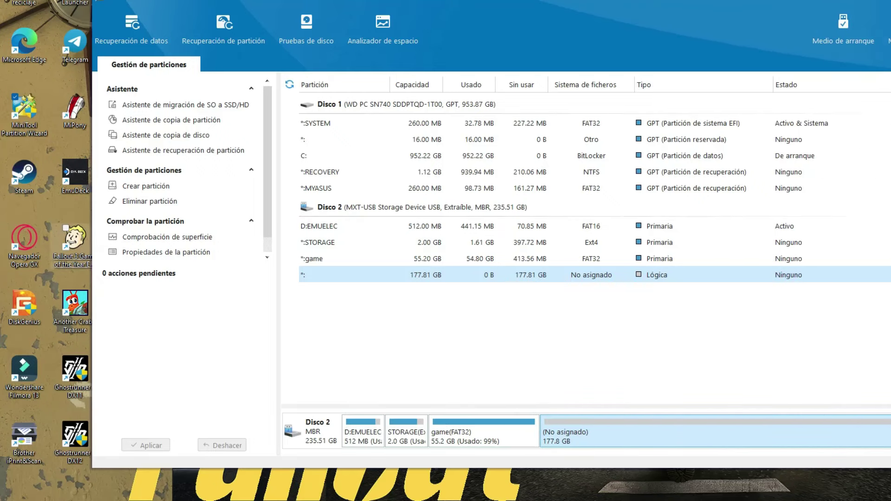
pyautogui.moveTo(92, 241); pyautogui.dragTo(6, 242)
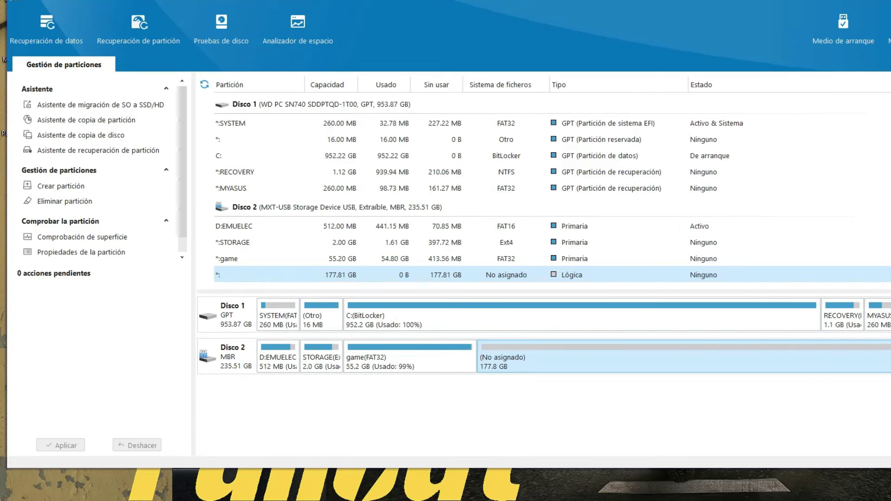
# Examine the EMUELEC, STORAGE and game partitions on Disk 2
pyautogui.click(227, 258)
pyautogui.click(233, 243)
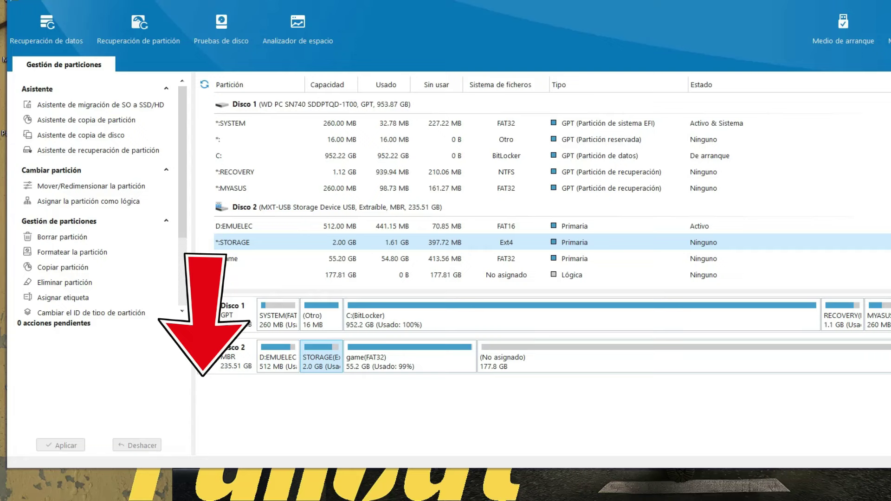
pyautogui.click(234, 226)
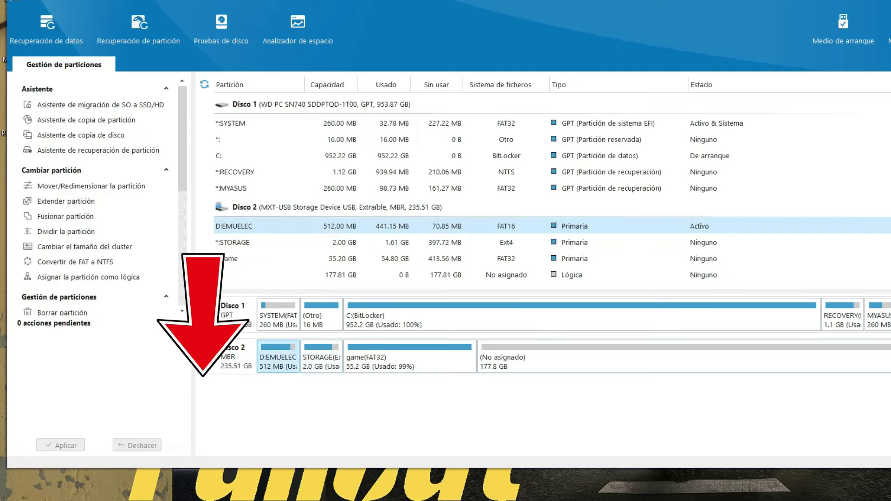
pyautogui.click(231, 258)
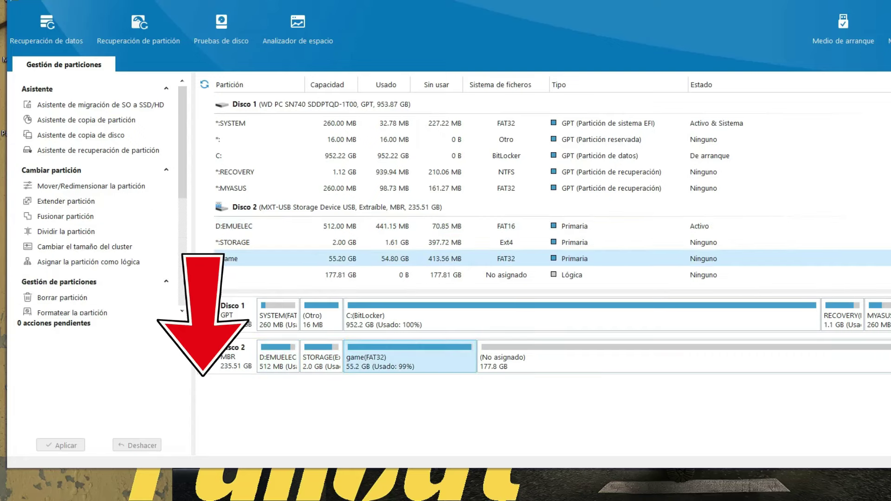
pyautogui.click(232, 243)
pyautogui.click(234, 226)
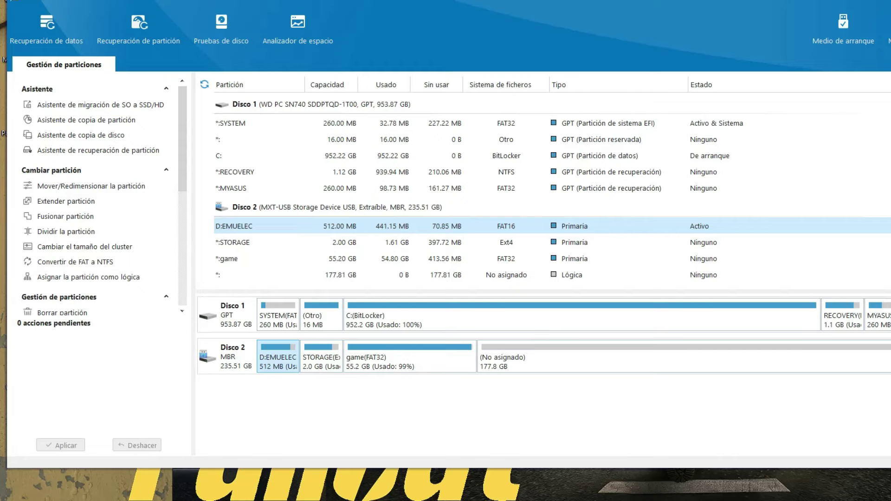
# Delete the game, STORAGE and EMUELEC partitions from Disk 2
pyautogui.rightClick(408, 259)
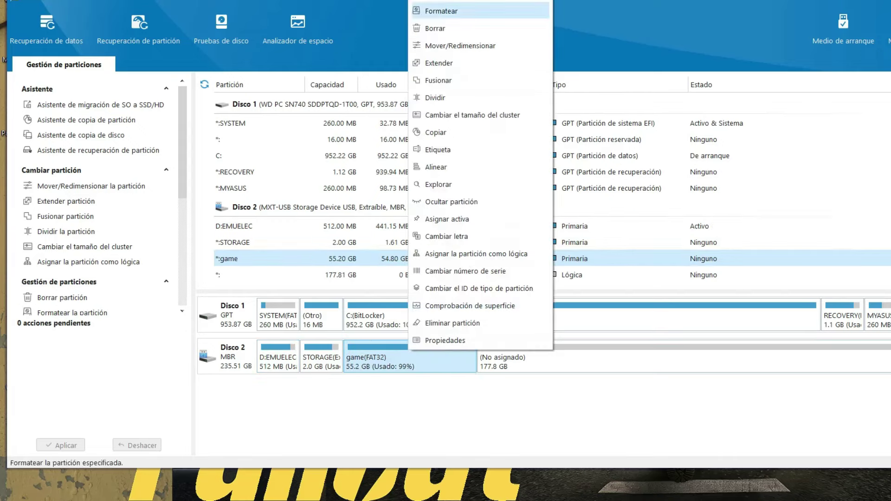
pyautogui.press('Return')
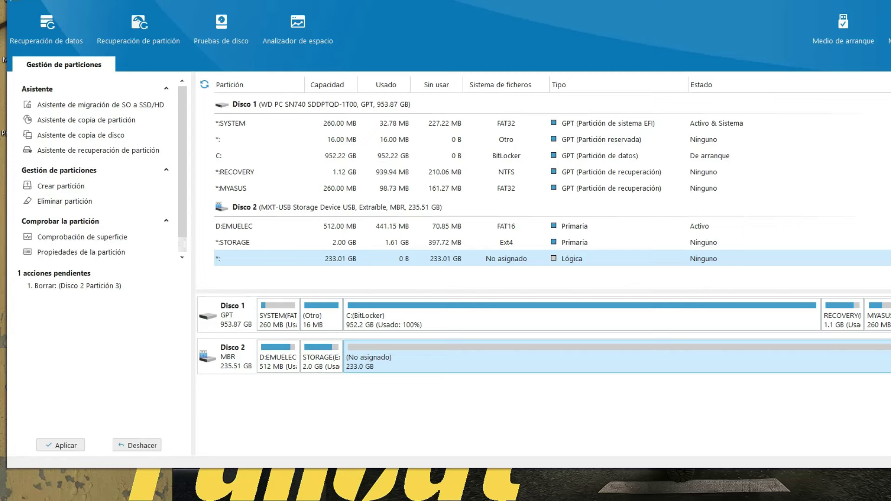
pyautogui.rightClick(319, 361)
pyautogui.click(352, 176)
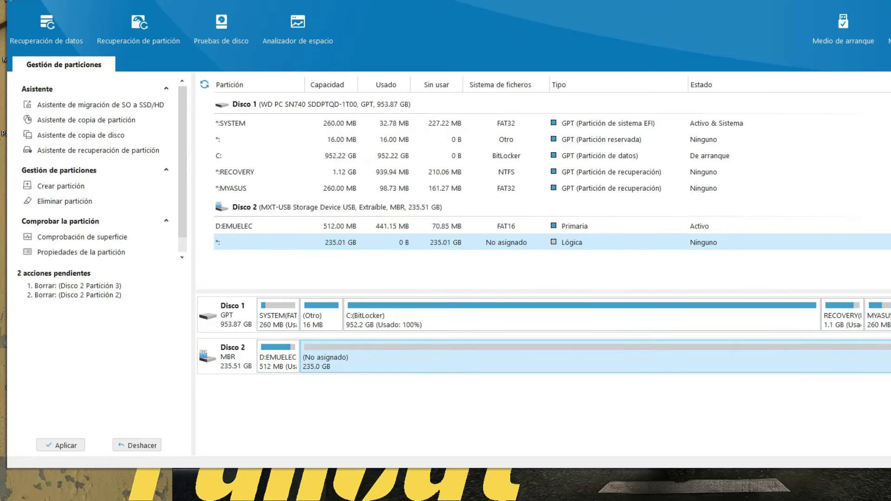
pyautogui.rightClick(272, 365)
pyautogui.click(325, 8)
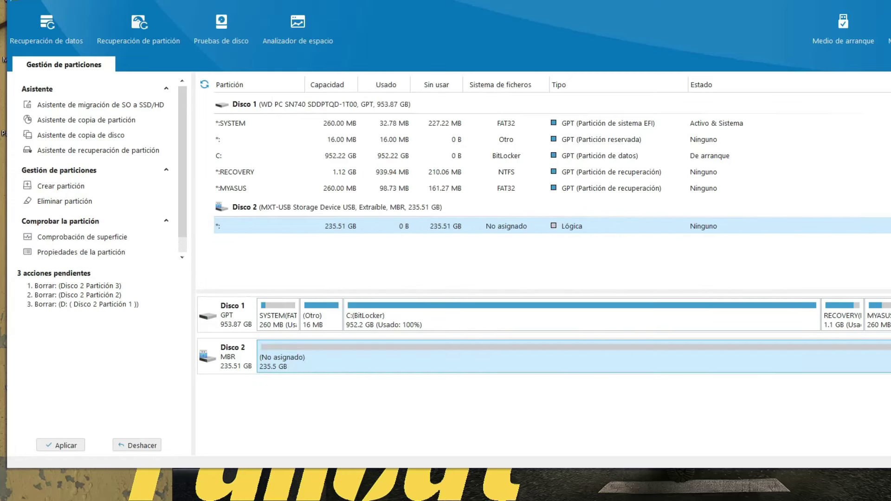
# Start a new partition across Disk 2's unallocated space and set its file system to FAT32
pyautogui.rightClick(302, 358)
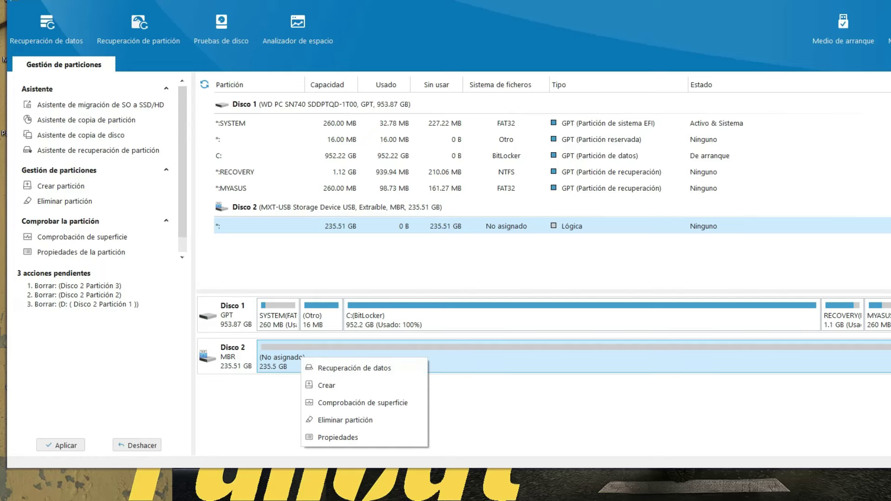
pyautogui.click(327, 385)
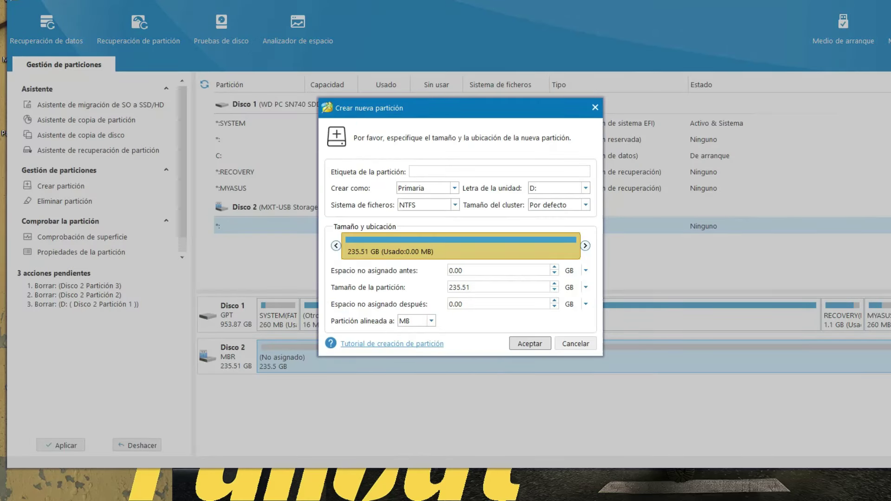
pyautogui.click(428, 205)
pyautogui.click(418, 224)
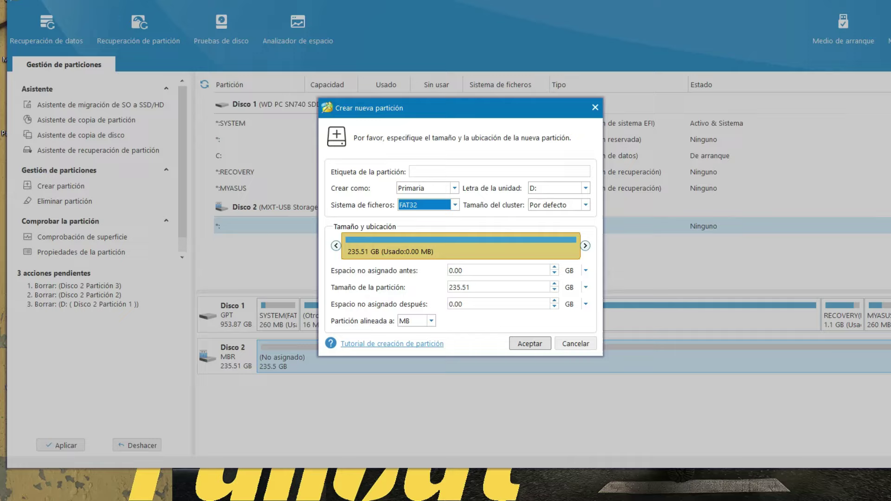
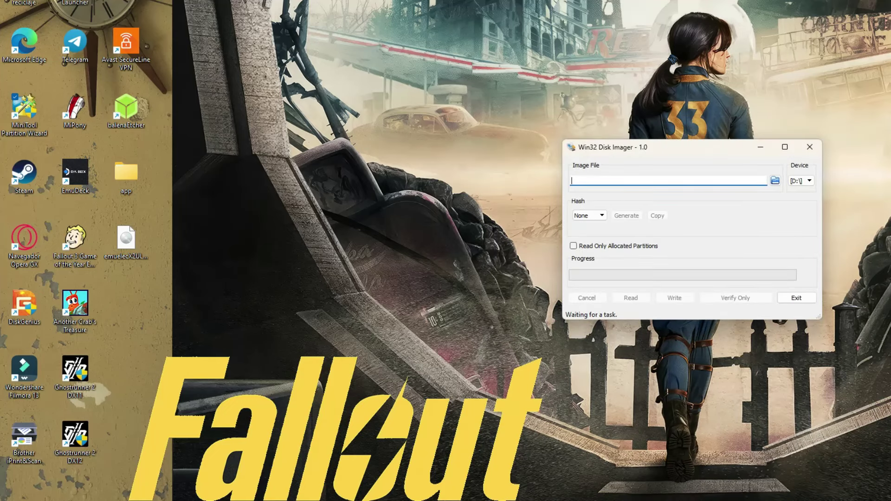
# In Win32 Disk Imager, choose the D: device and load the emuelecX2ULTRA image from the desktop
pyautogui.moveTo(690, 149); pyautogui.dragTo(420, 87)
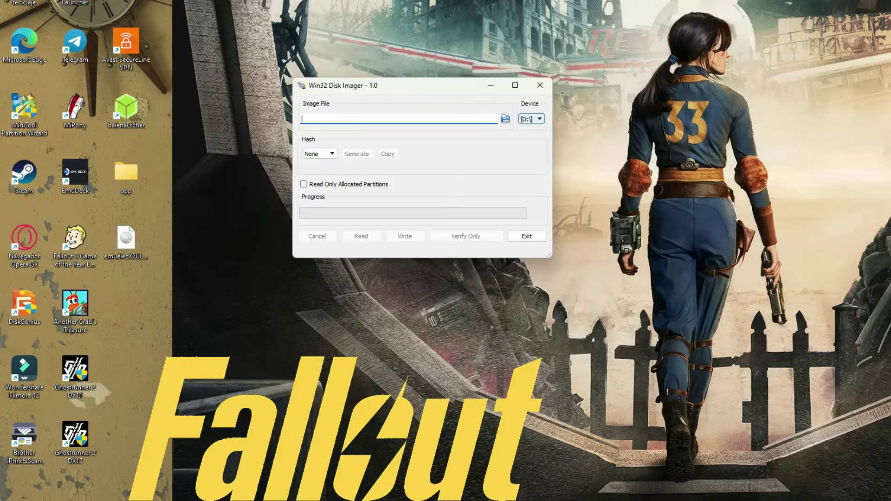
pyautogui.click(531, 119)
pyautogui.click(531, 129)
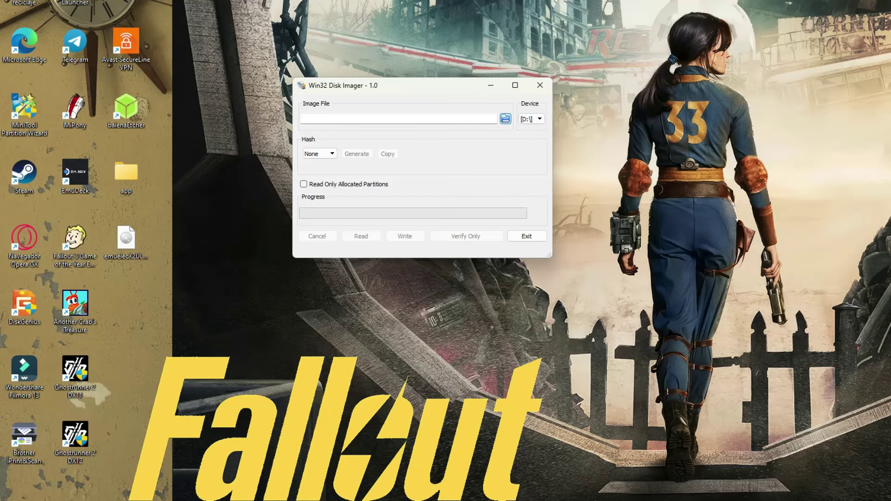
pyautogui.click(506, 118)
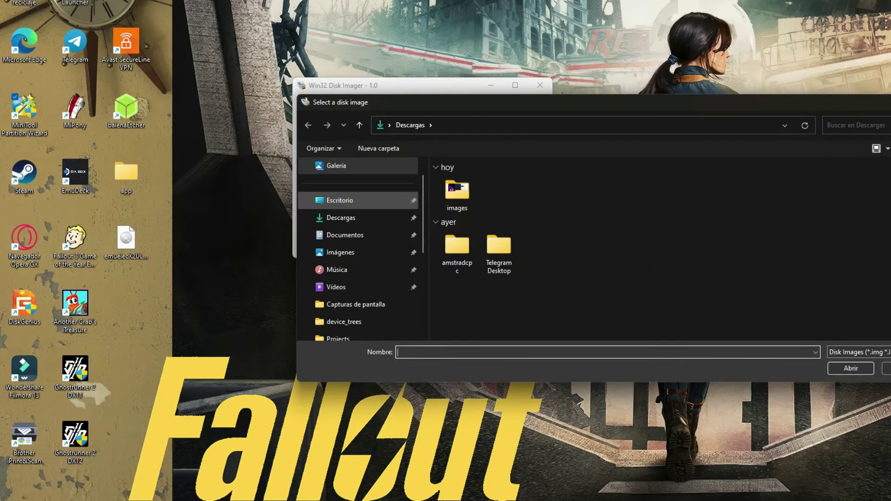
pyautogui.click(340, 200)
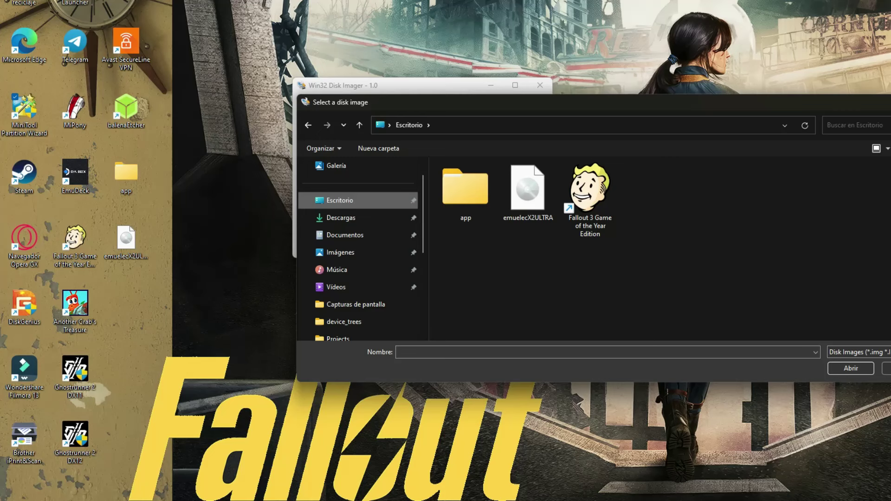
pyautogui.doubleClick(528, 191)
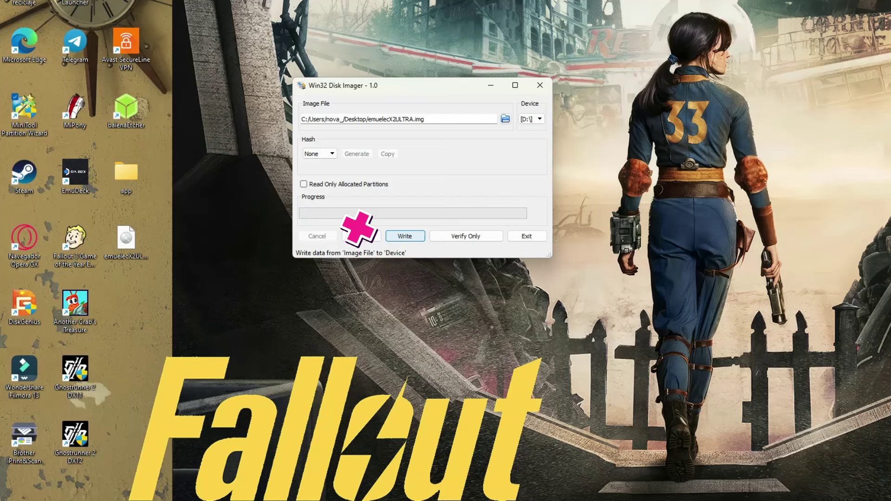
# Write the emuelecX2ULTRA.img image to the D: device, accepting the overwrite
pyautogui.click(405, 236)
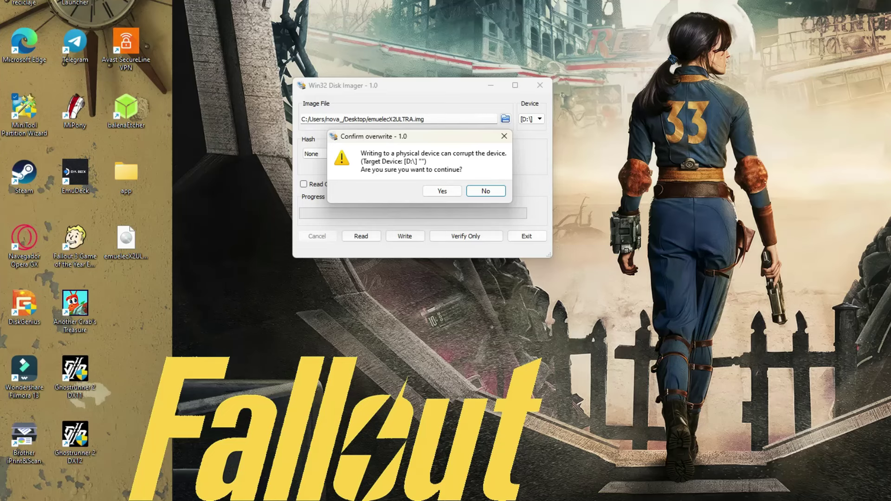
pyautogui.press('Return')
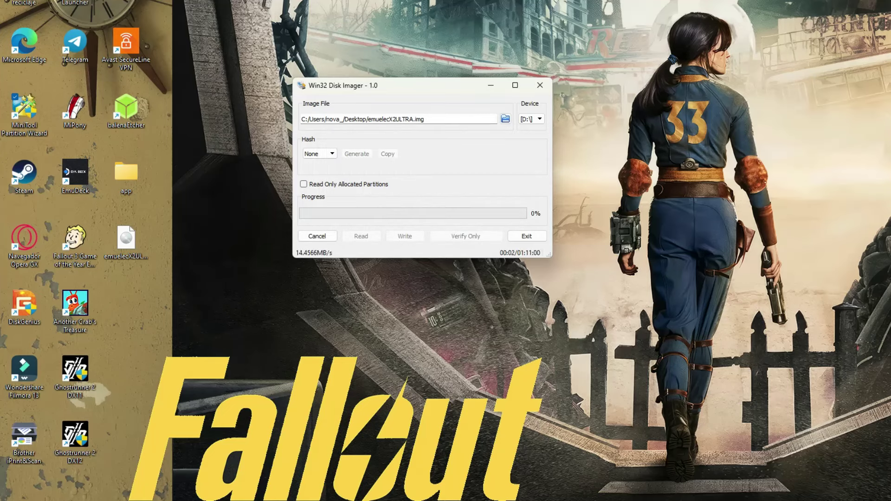
pyautogui.moveTo(399, 85); pyautogui.dragTo(373, 126)
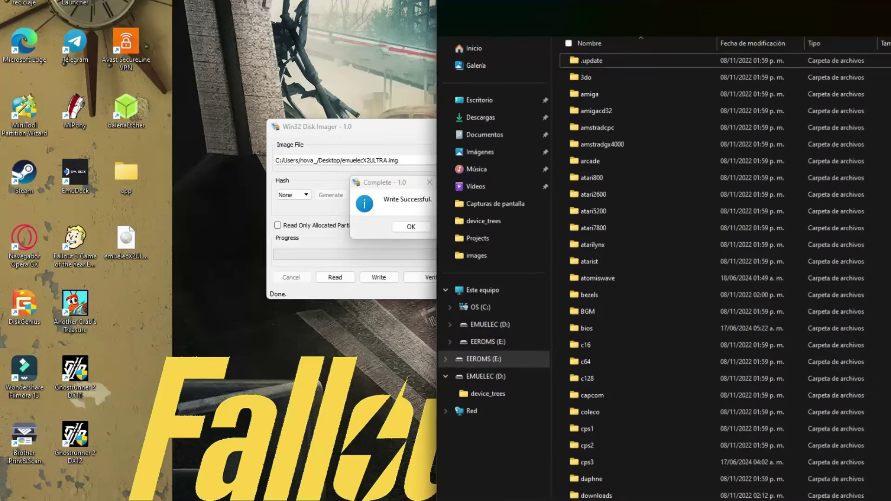
# Bring File Explorer into full view and check the EMUELEC (D:) and EEROMS (E:) drives under This PC
pyautogui.moveTo(393, 185); pyautogui.dragTo(391, 185)
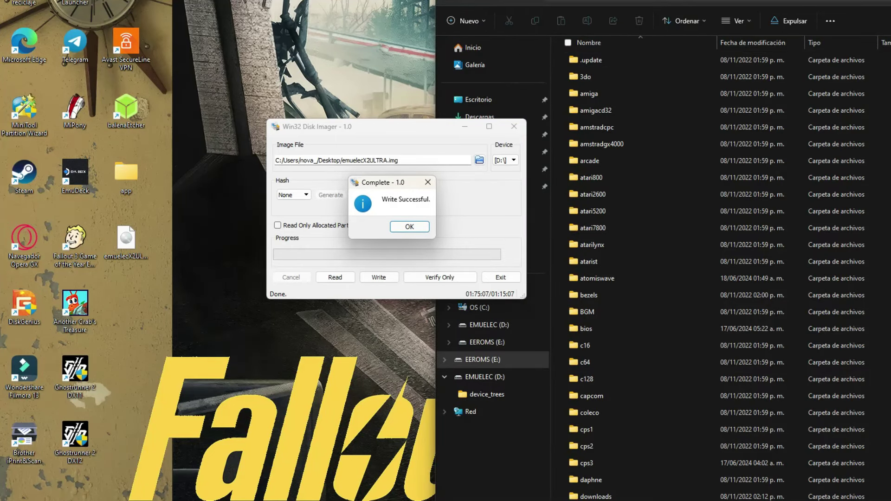
pyautogui.moveTo(664, 1); pyautogui.dragTo(1, 137)
pyautogui.moveTo(534, 1); pyautogui.dragTo(660, 2)
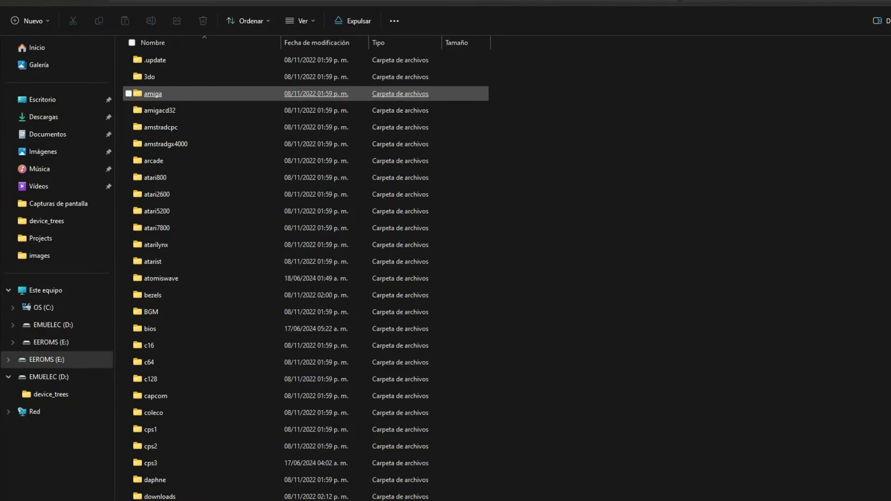
pyautogui.click(46, 290)
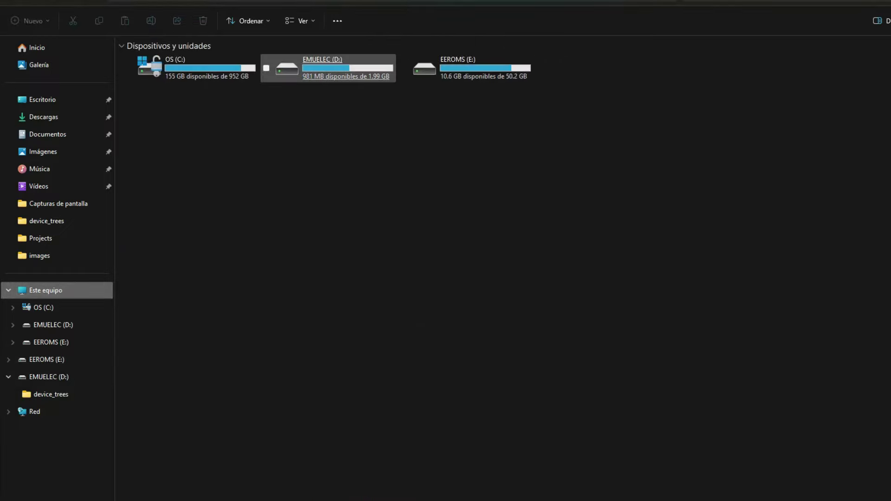
pyautogui.moveTo(492, 149); pyautogui.dragTo(491, 71)
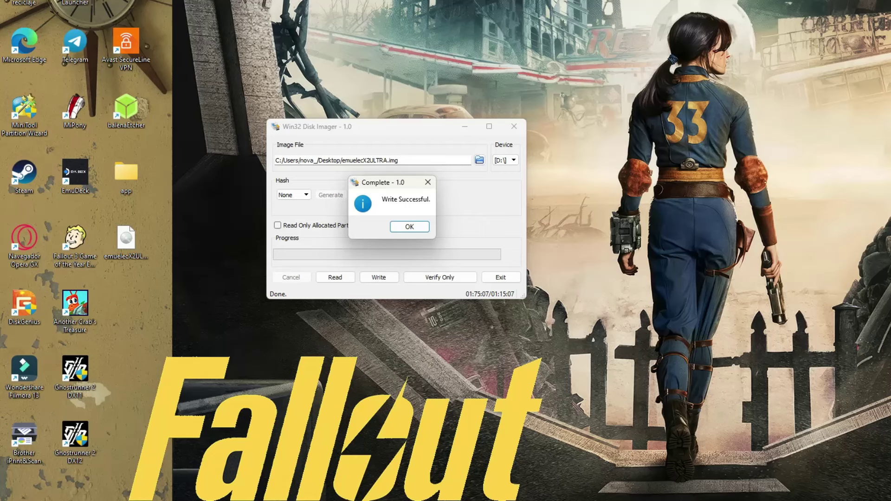
# Dismiss the write notice, close Win32 Disk Imager and highlight the EMUELEC and EEROMS drives in File Explorer
pyautogui.click(409, 226)
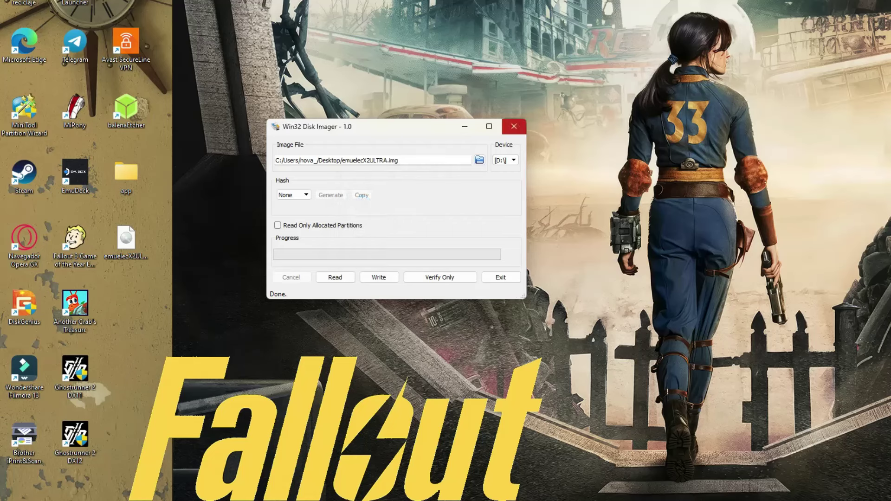
pyautogui.click(514, 126)
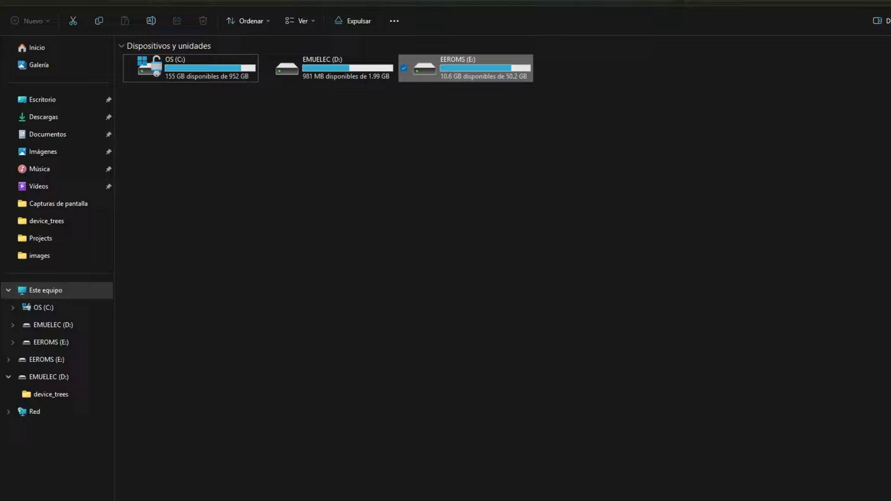
pyautogui.press('Escape')
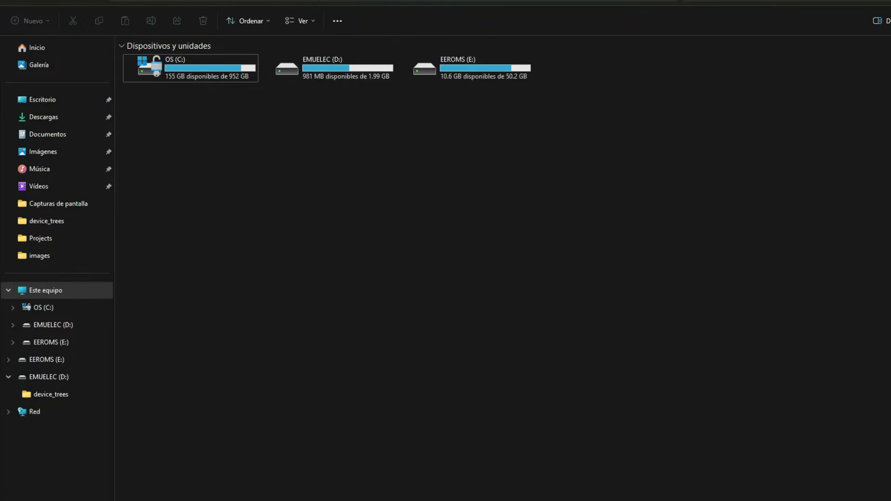
pyautogui.moveTo(571, 157); pyautogui.dragTo(261, 55)
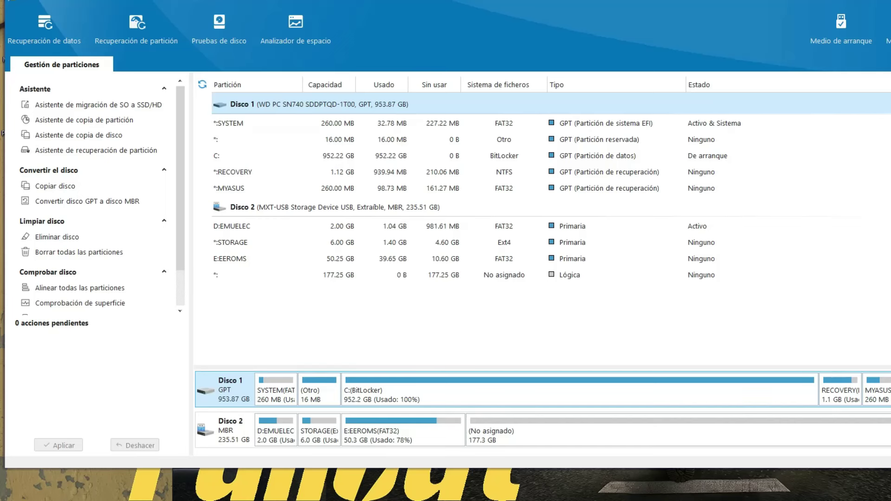
# In MiniTool Partition Wizard, examine Disk 2's EEROMS, STORAGE and EMUELEC partitions and its unallocated space
pyautogui.click(230, 259)
pyautogui.click(230, 243)
pyautogui.click(231, 226)
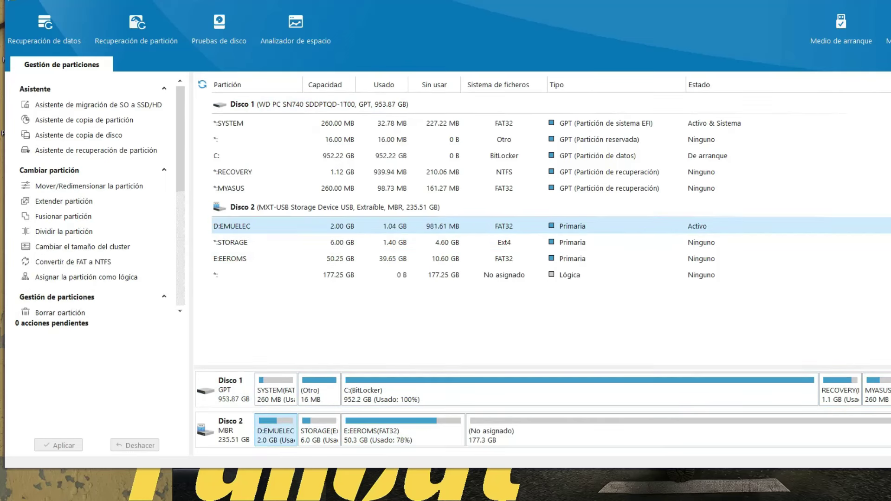
pyautogui.click(230, 259)
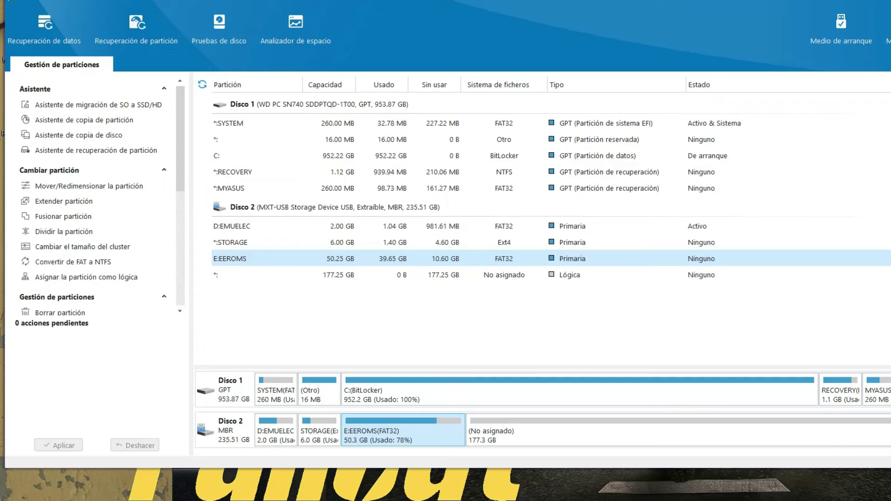
pyautogui.click(230, 275)
# Extend the EEROMS partition on Disk 2 with all 177.25 GB of unallocated space and apply the pending operation
pyautogui.click(230, 259)
pyautogui.rightClick(413, 425)
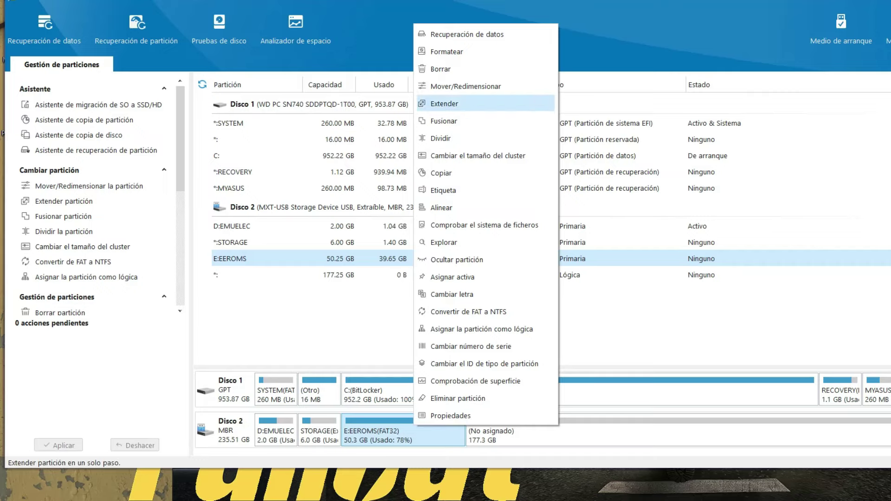
pyautogui.click(444, 104)
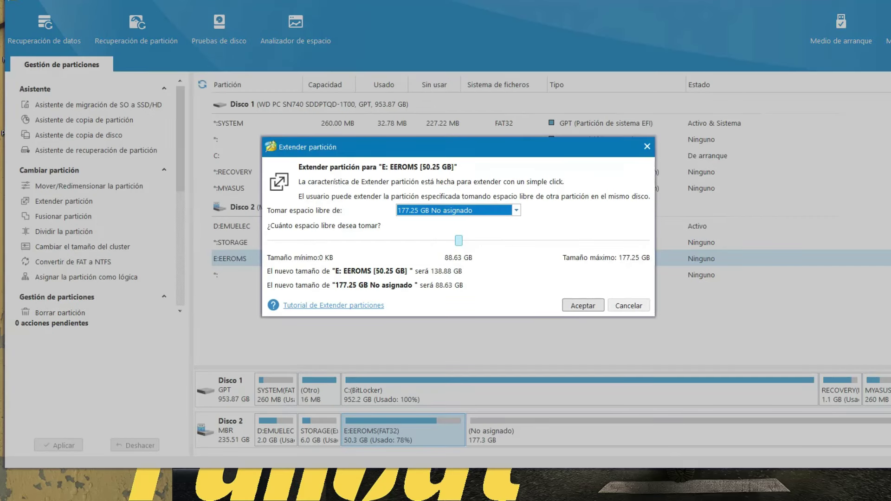
pyautogui.moveTo(459, 240); pyautogui.dragTo(646, 241)
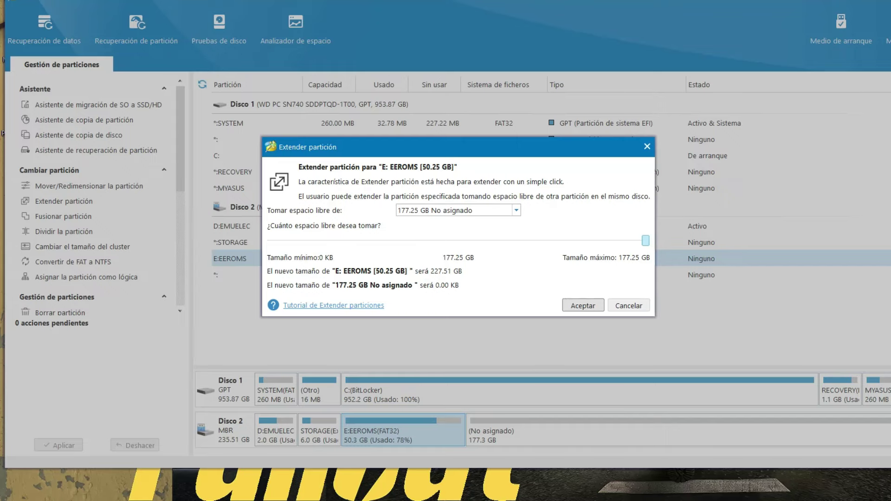
pyautogui.press('Return')
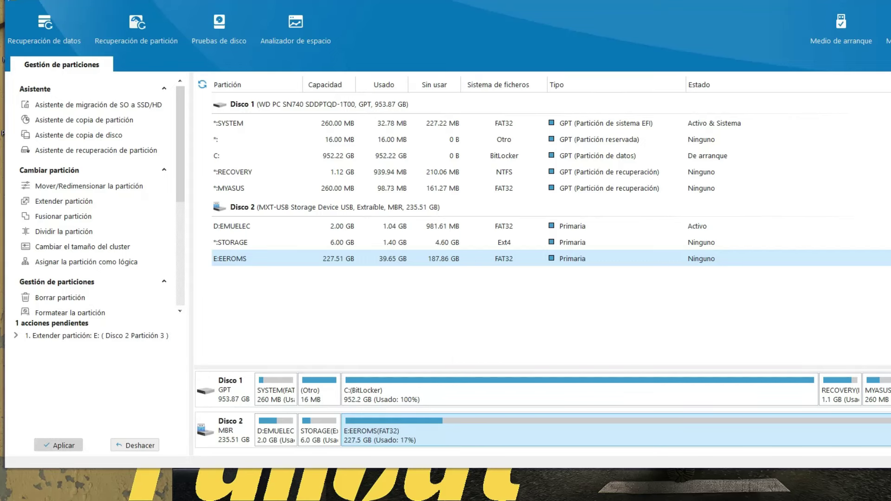
pyautogui.click(59, 446)
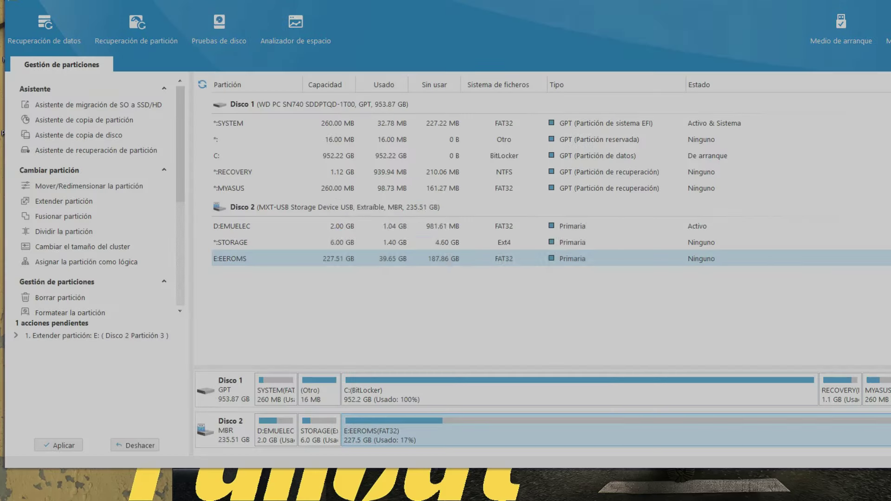
pyautogui.press('Return')
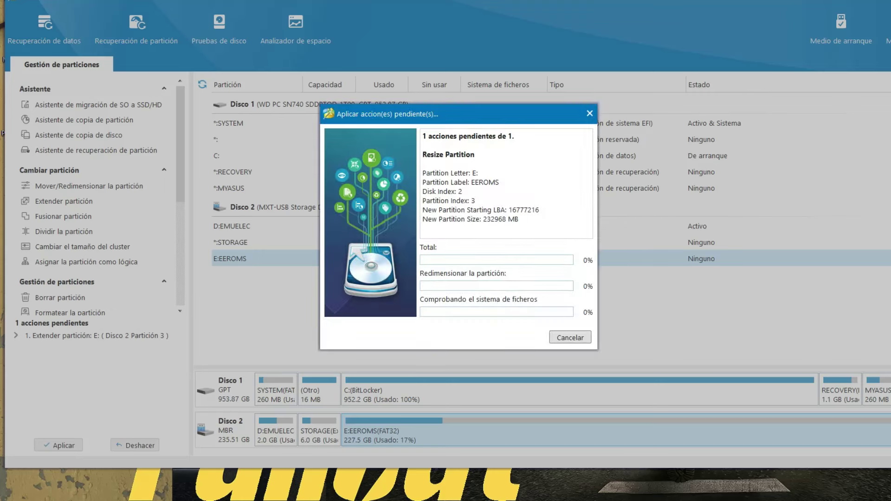